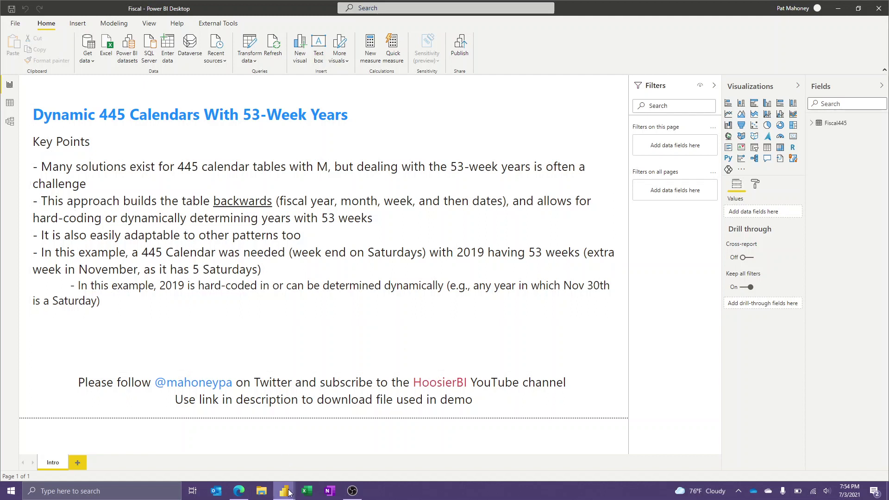
Step: Bring the Power Query Editor forward and switch its ribbon to the Home commands
{"action": "mouse_move", "coordinate": [289, 493]}
{"action": "left_click", "coordinate": [313, 452]}
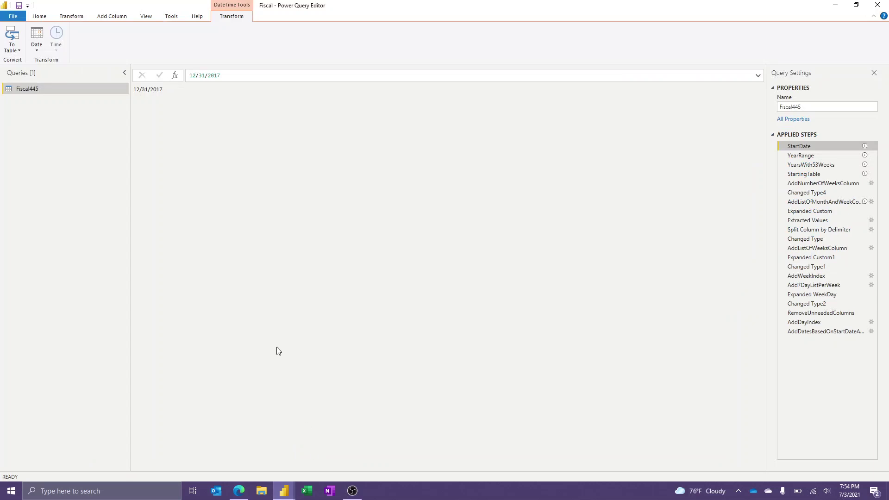
{"action": "left_click", "coordinate": [42, 18]}
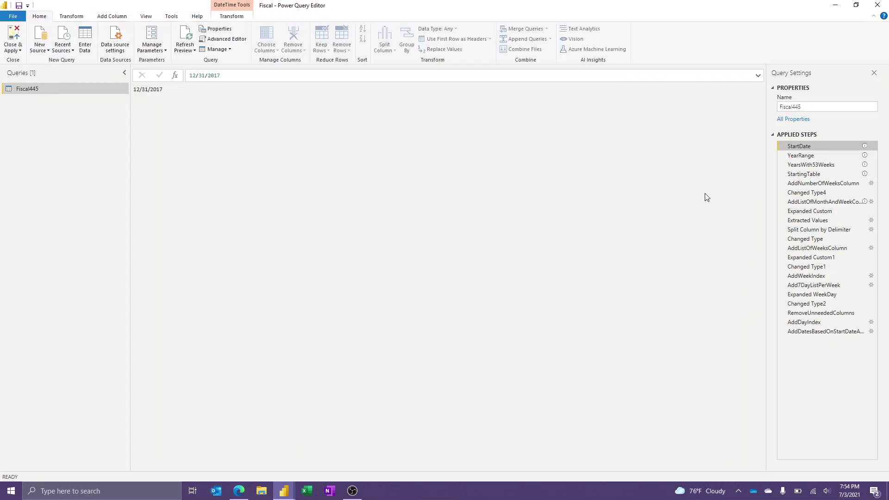
{"action": "mouse_move", "coordinate": [821, 149]}
{"action": "left_click", "coordinate": [237, 39]}
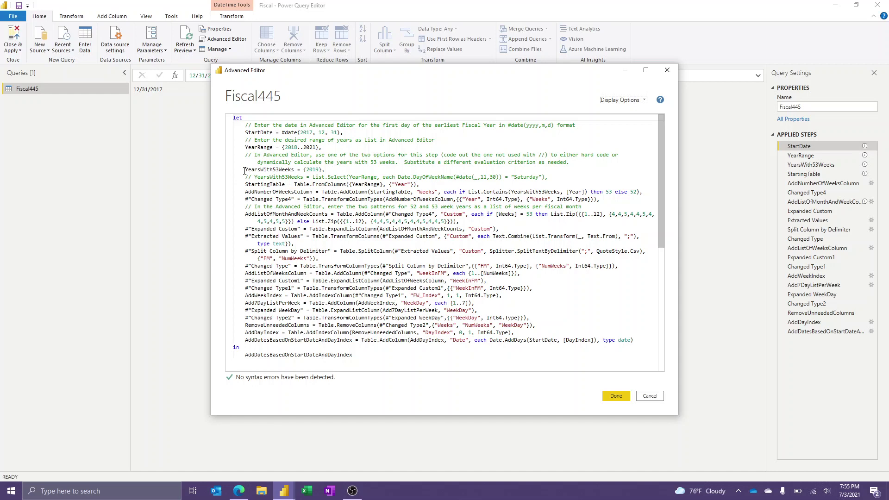
{"action": "left_click_drag", "start_coordinate": [245, 171], "coordinate": [304, 177]}
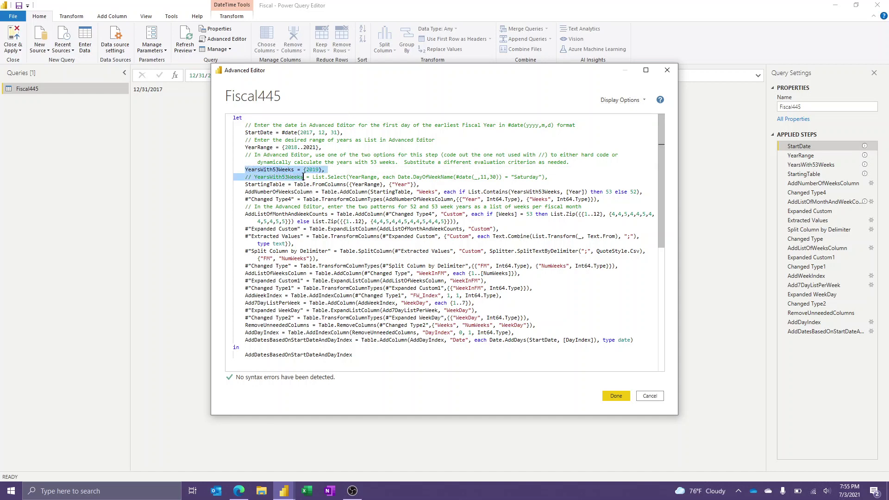
{"action": "left_click", "coordinate": [267, 171]}
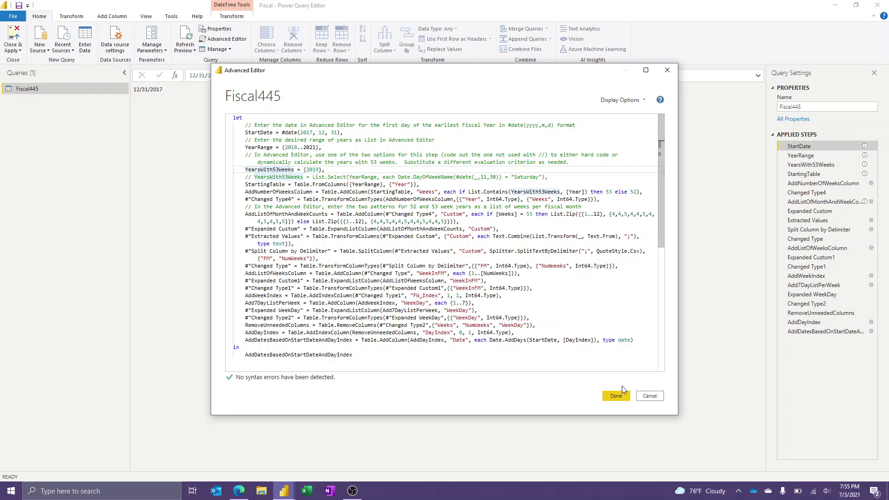
{"action": "left_click", "coordinate": [648, 397]}
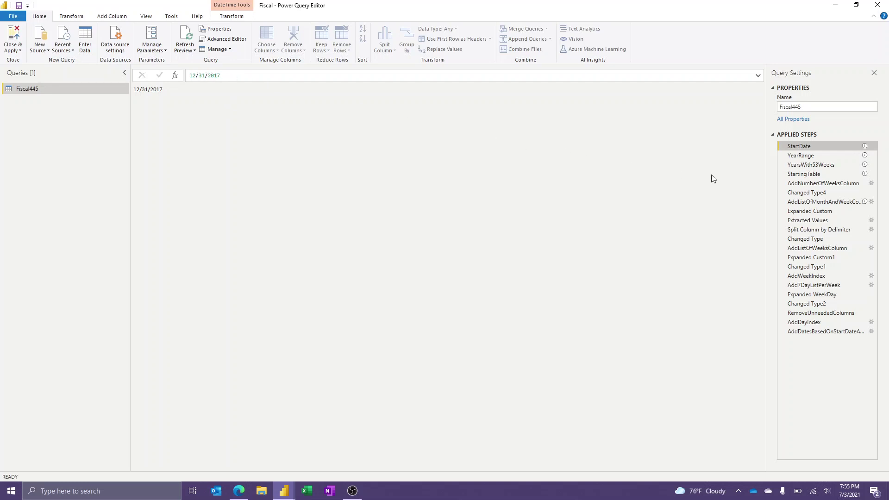
Step: Preview YearRange, then YearsWith53Weeks showing 2019, then the StartingTable Year table of 2018–2021
{"action": "left_click", "coordinate": [813, 155]}
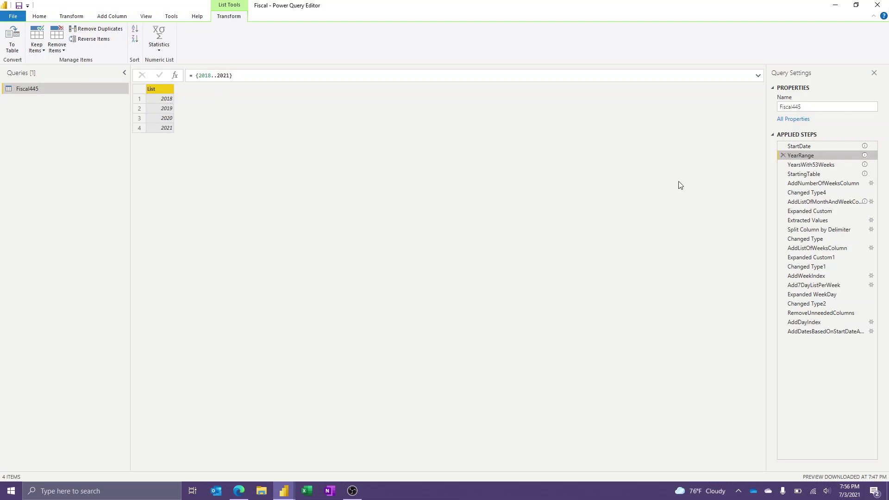
{"action": "left_click", "coordinate": [810, 166]}
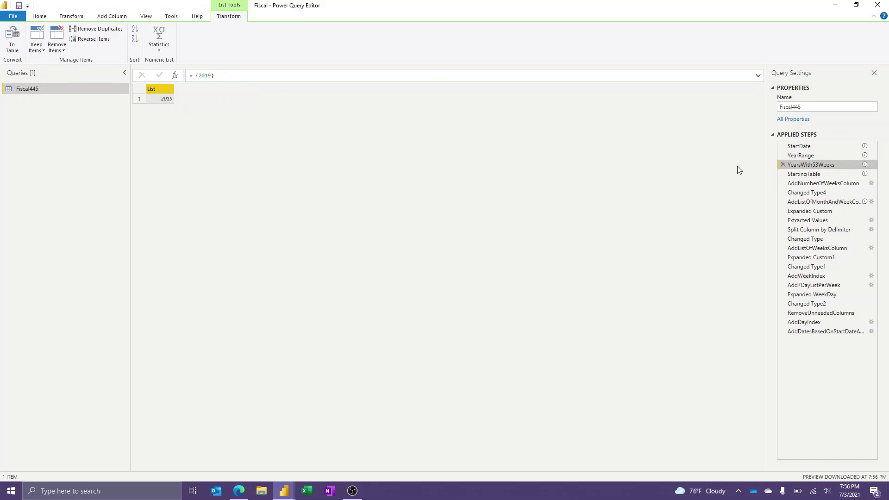
{"action": "left_click", "coordinate": [815, 175]}
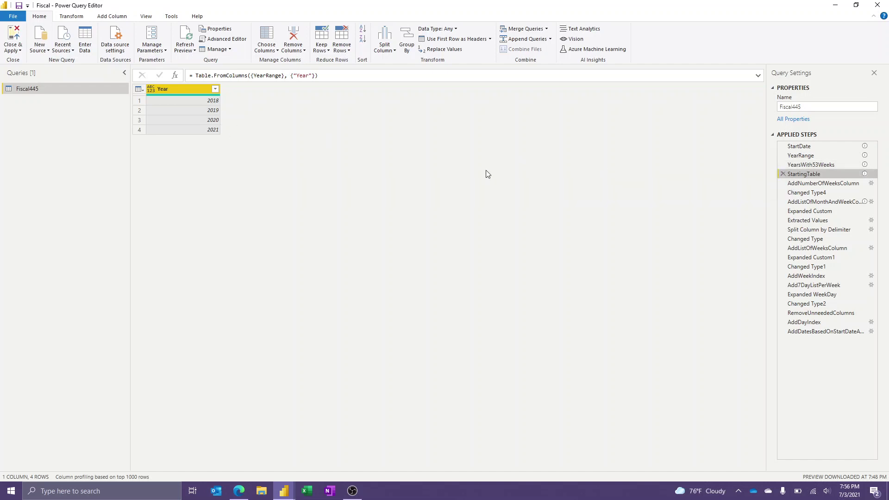
Step: Step through AddNumberOfWeeksColumn, Changed Type4 and AddListOfMonthAndWeekCounts, where 2019 has 53 weeks
{"action": "left_click", "coordinate": [832, 183]}
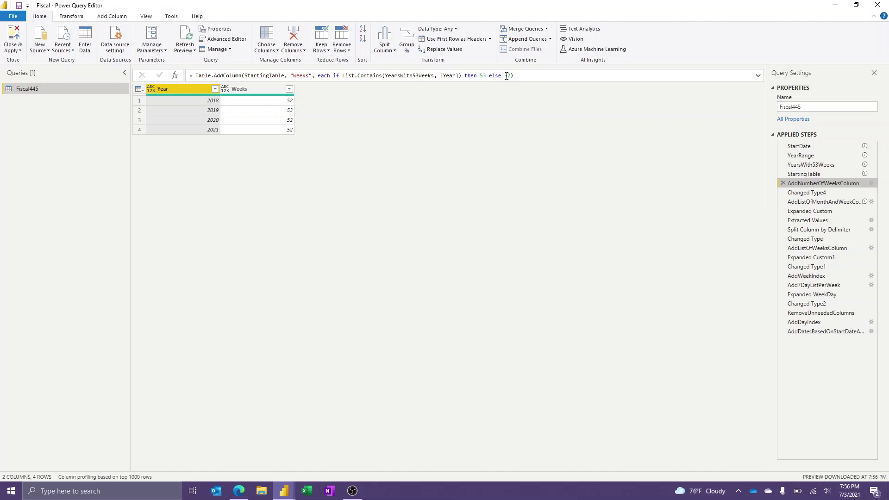
{"action": "left_click", "coordinate": [818, 193]}
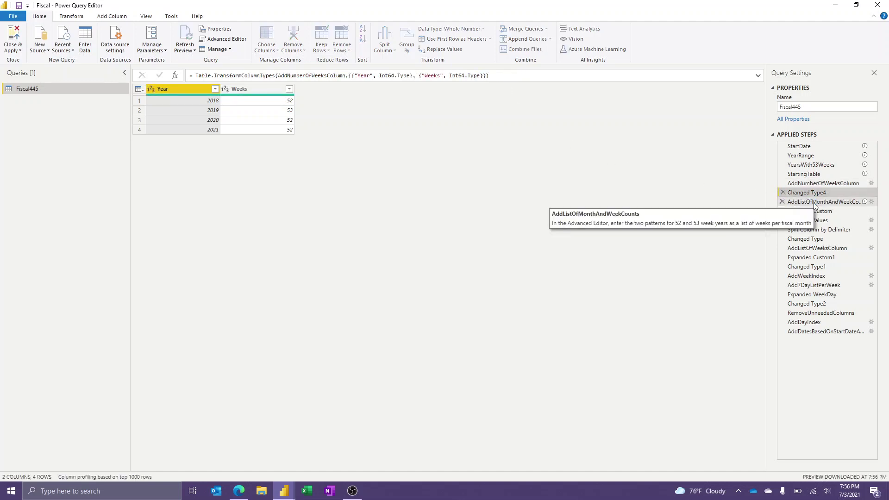
{"action": "left_click", "coordinate": [814, 202]}
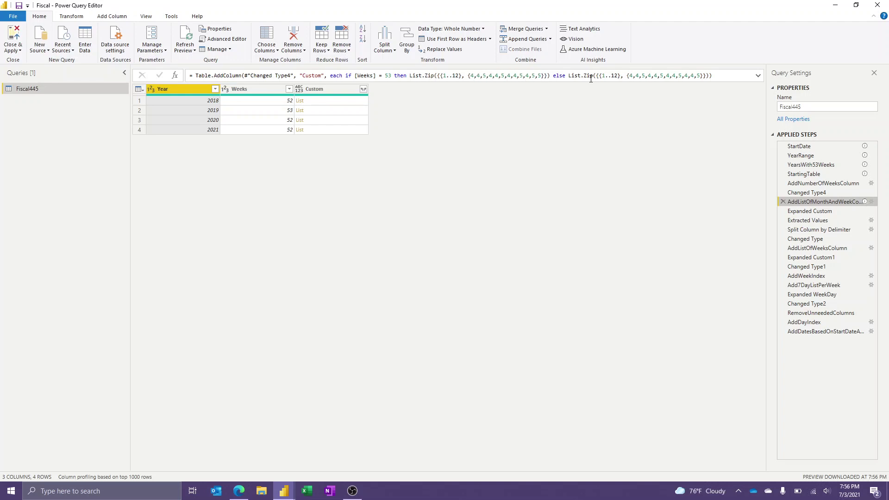
Step: Review the step formula's week counts, then preview row 1's Custom list in an enlarged pane
{"action": "double_click", "coordinate": [533, 75]}
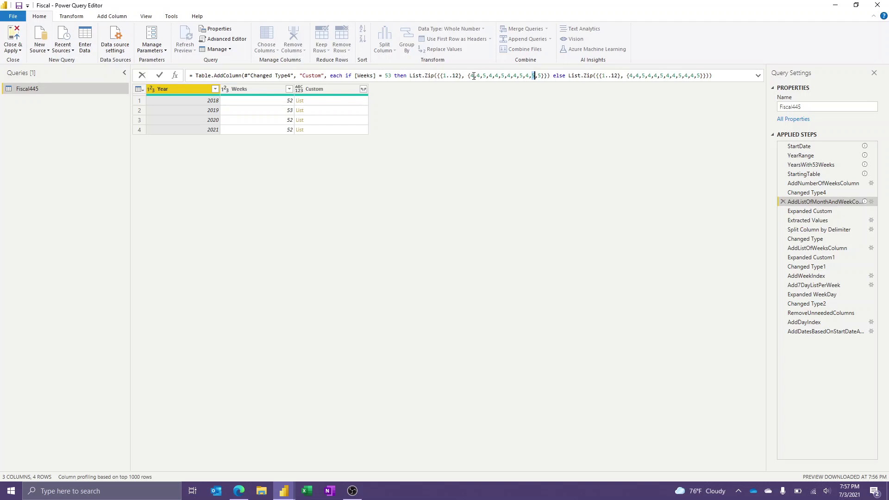
{"action": "key", "text": "Return"}
{"action": "left_click", "coordinate": [338, 105]}
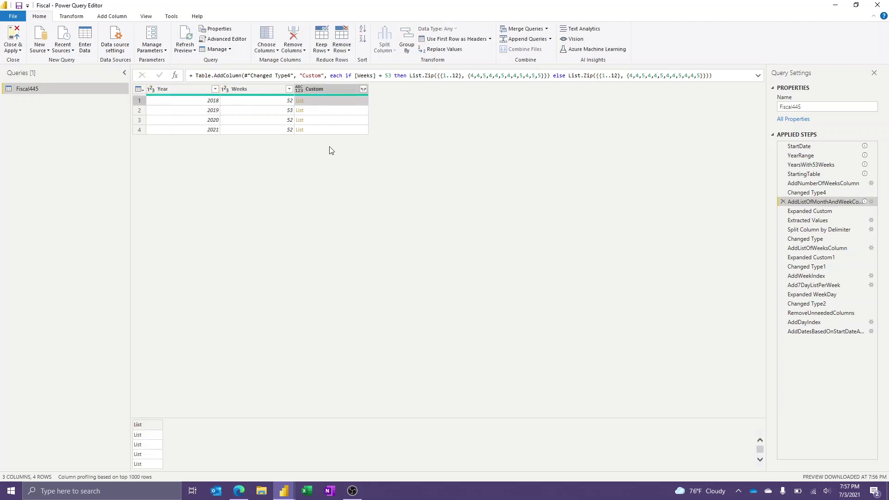
{"action": "left_click_drag", "start_coordinate": [269, 418], "coordinate": [265, 326]}
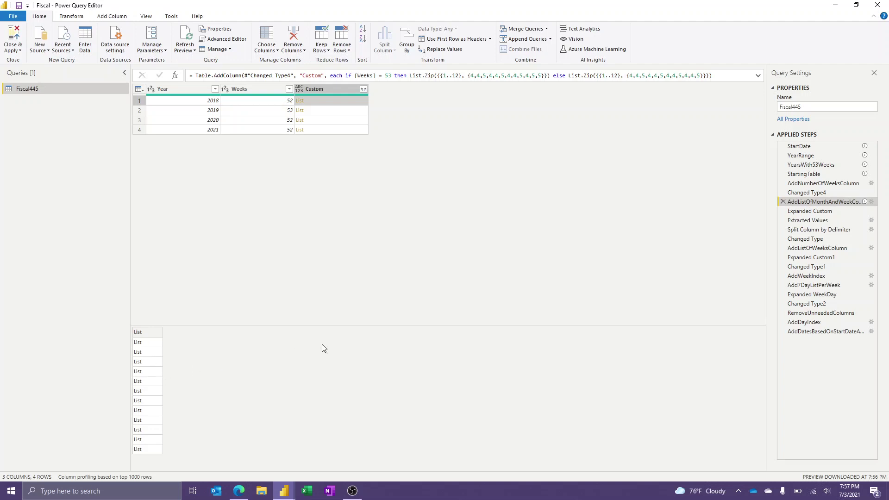
Step: Preview the Expanded Custom step and the month-and-week lists in rows 1–3
{"action": "left_click", "coordinate": [819, 211]}
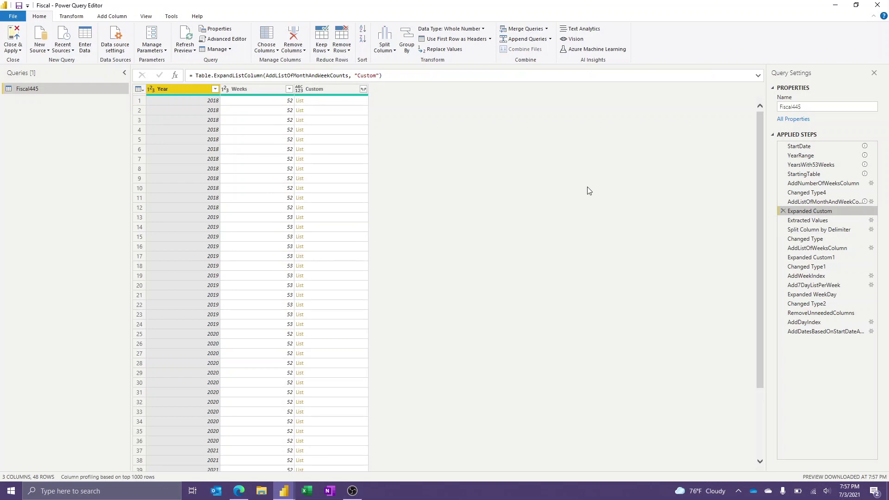
{"action": "left_click", "coordinate": [353, 102]}
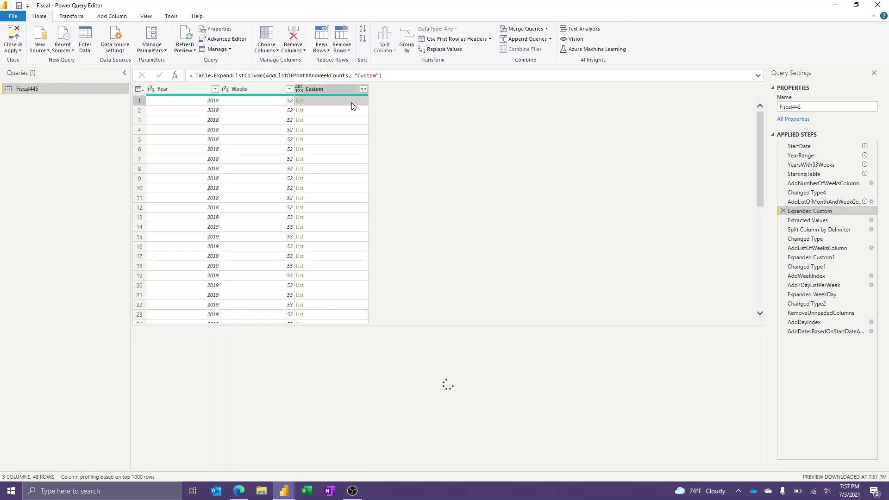
{"action": "left_click", "coordinate": [324, 111]}
{"action": "left_click", "coordinate": [324, 121]}
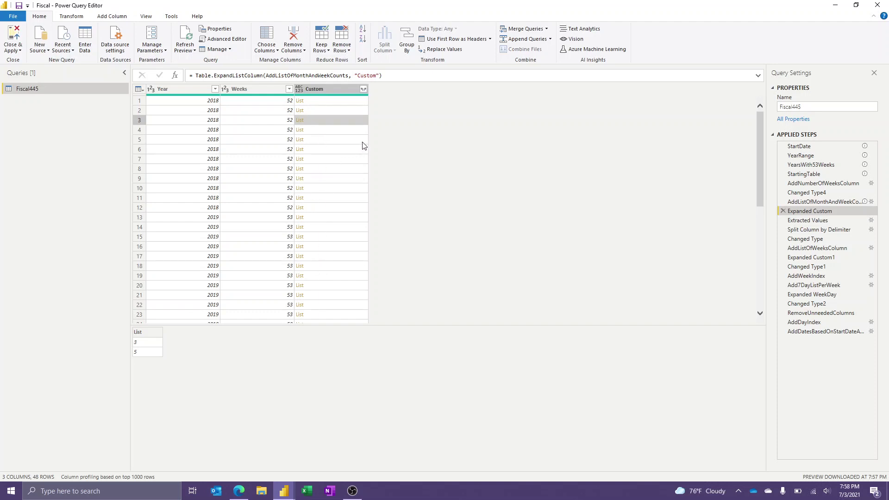
Step: Inspect rows 23–24's lists, then advance through Extracted Values to Split Column by Delimiter
{"action": "scroll", "coordinate": [338, 167], "scroll_direction": "down", "scroll_amount": 4}
{"action": "scroll", "coordinate": [338, 169], "scroll_direction": "down", "scroll_amount": 1}
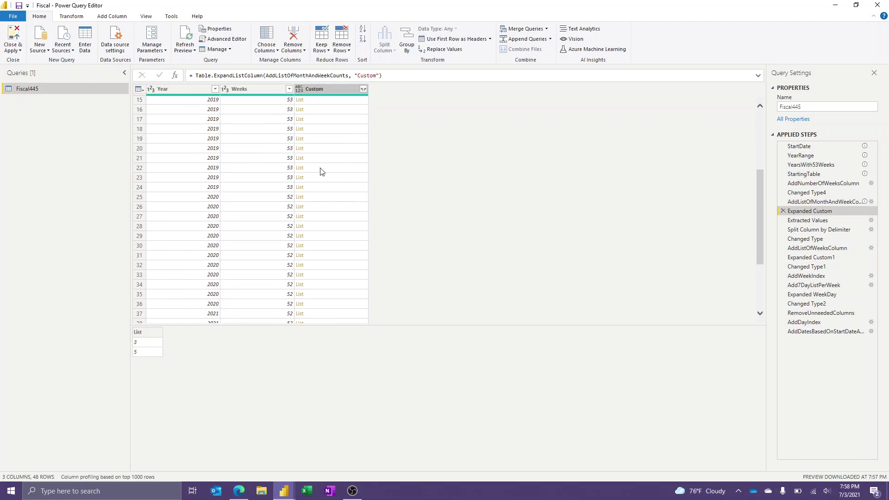
{"action": "left_click", "coordinate": [319, 188]}
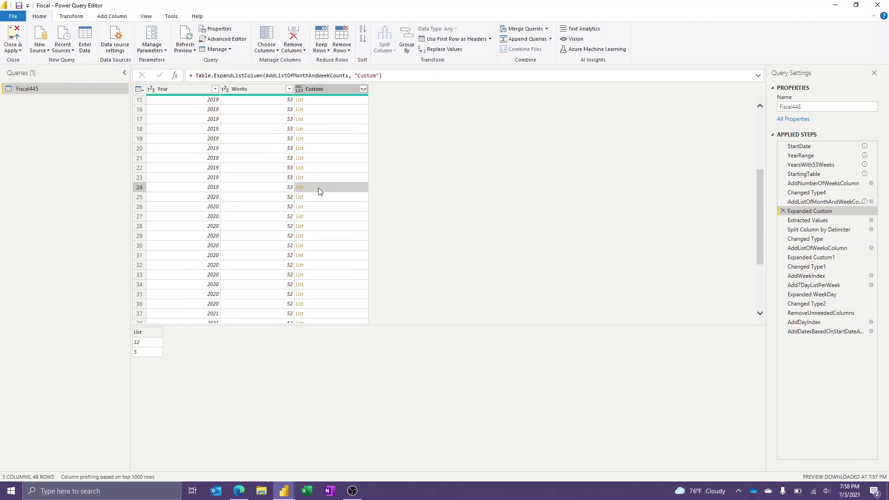
{"action": "left_click", "coordinate": [322, 179]}
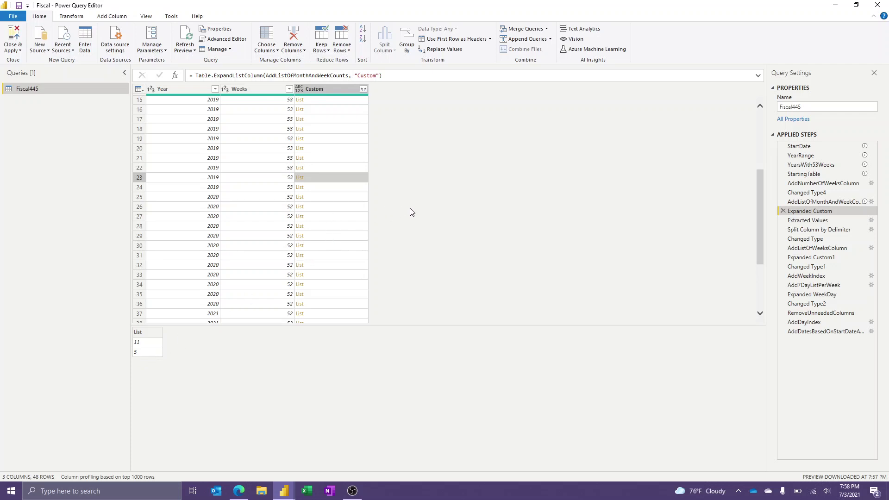
{"action": "left_click", "coordinate": [788, 222]}
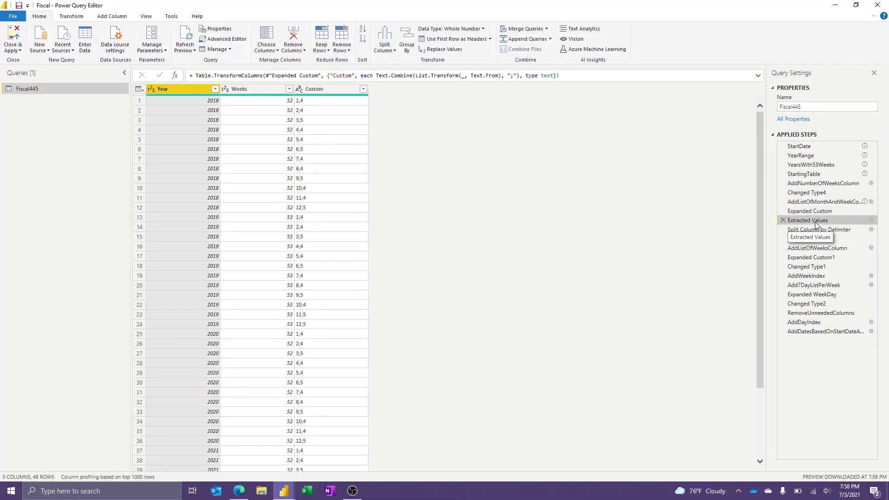
{"action": "left_click", "coordinate": [819, 230]}
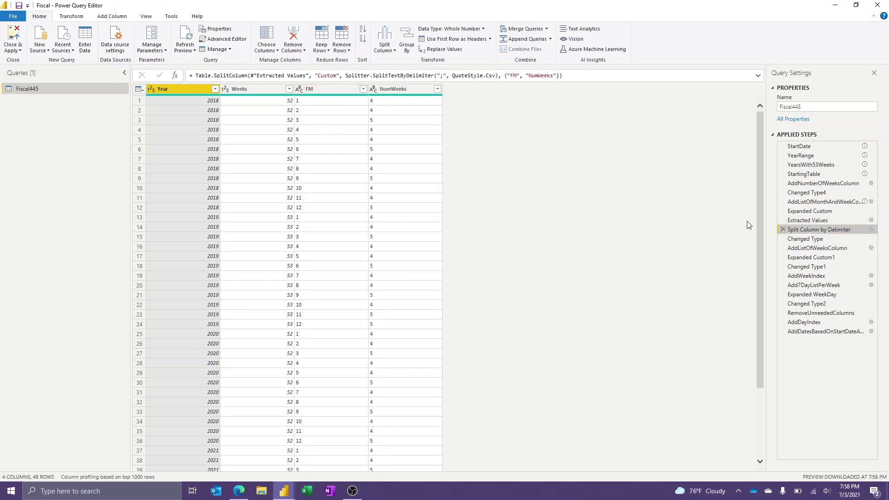
Step: Step through Changed Type, AddListOfWeeksColumn, Expanded Custom1, Changed Type1 and AddWeekIndex, reaching 209 weekly rows
{"action": "left_click", "coordinate": [814, 240]}
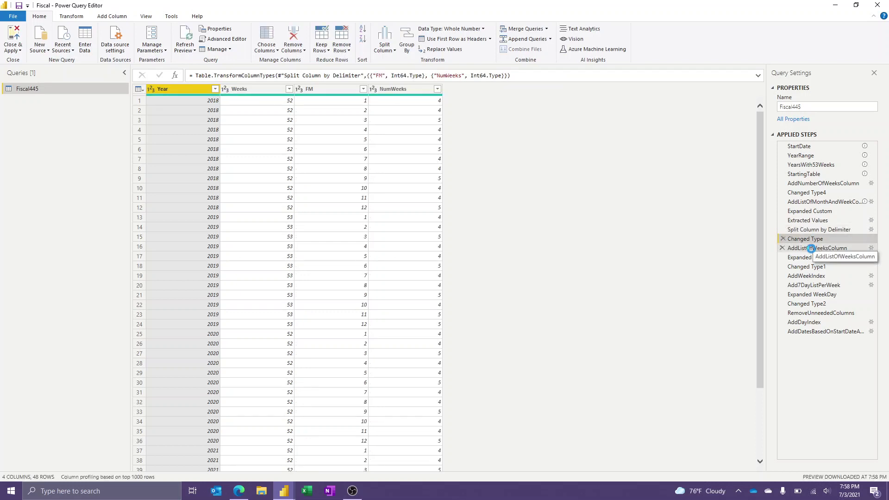
{"action": "left_click", "coordinate": [813, 250]}
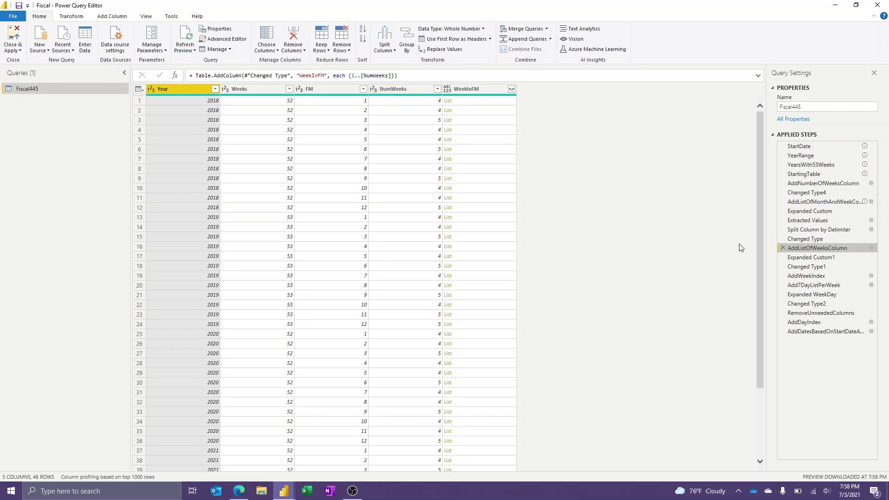
{"action": "left_click", "coordinate": [807, 258]}
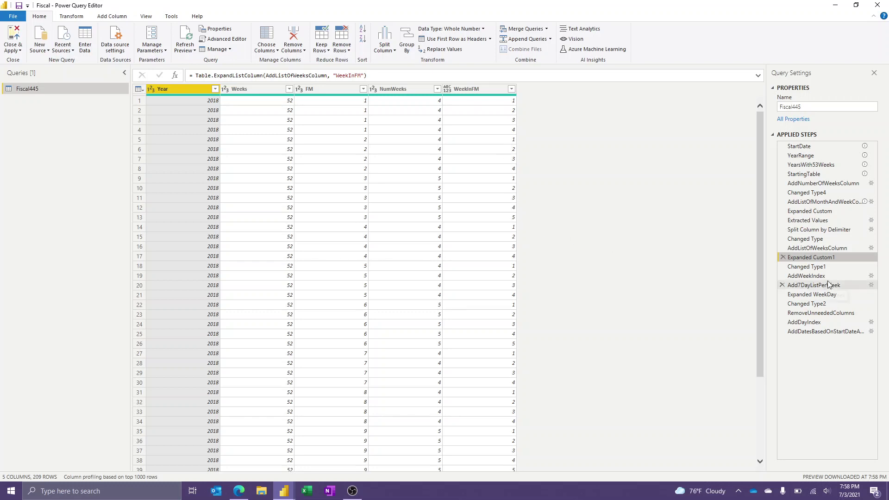
{"action": "left_click", "coordinate": [819, 268]}
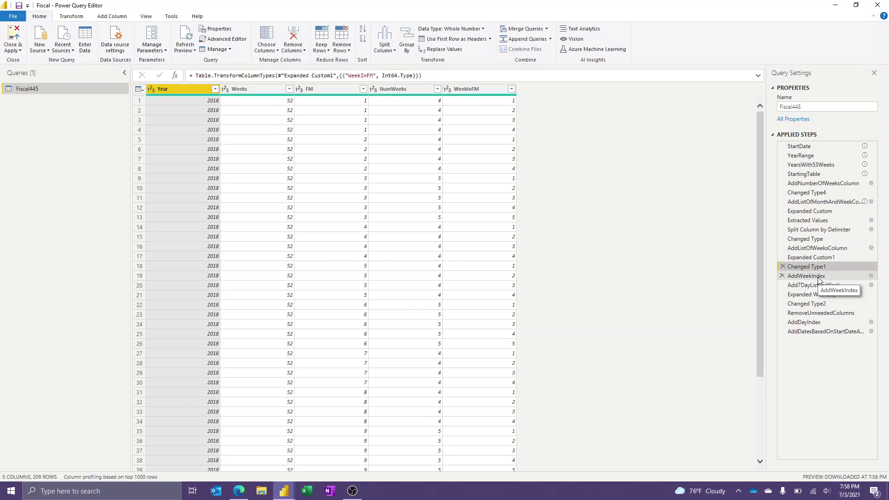
{"action": "left_click", "coordinate": [818, 276]}
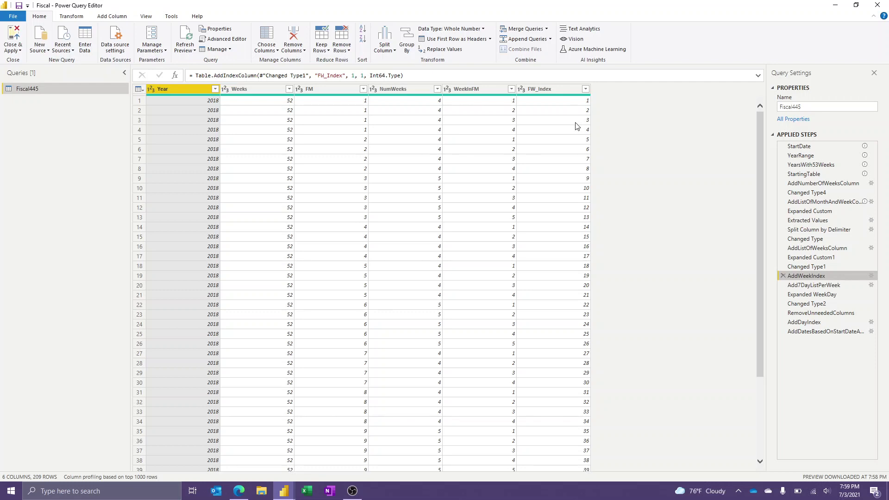
Step: Step through Add7DayListPerWeek, Expanded WeekDay, Changed Type2 and RemoveUnneededColumns, showing seven rows per week
{"action": "left_click", "coordinate": [828, 287]}
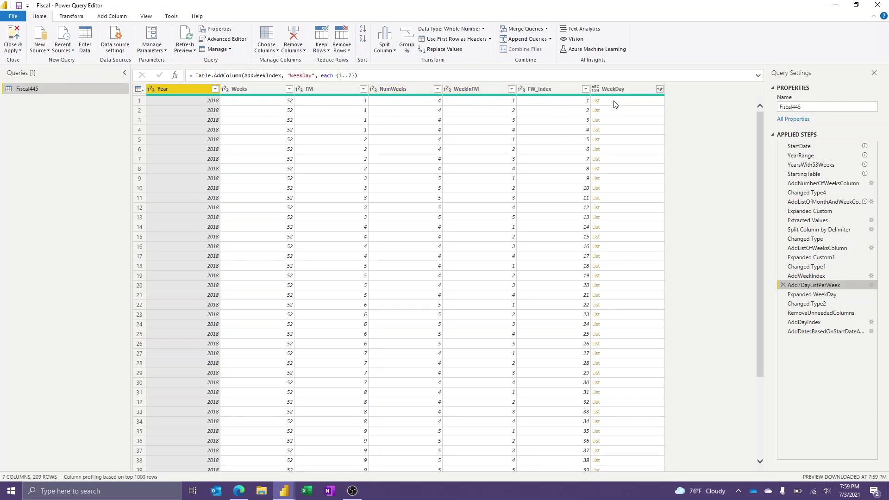
{"action": "left_click", "coordinate": [817, 294]}
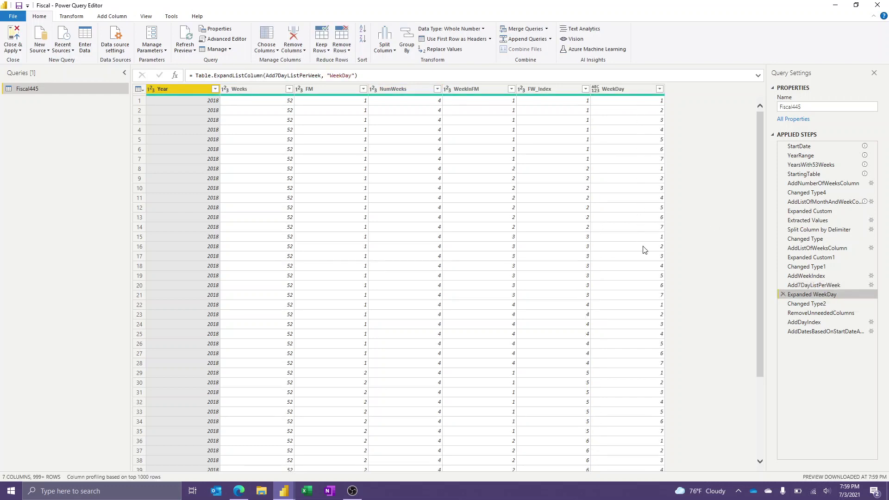
{"action": "left_click", "coordinate": [804, 305]}
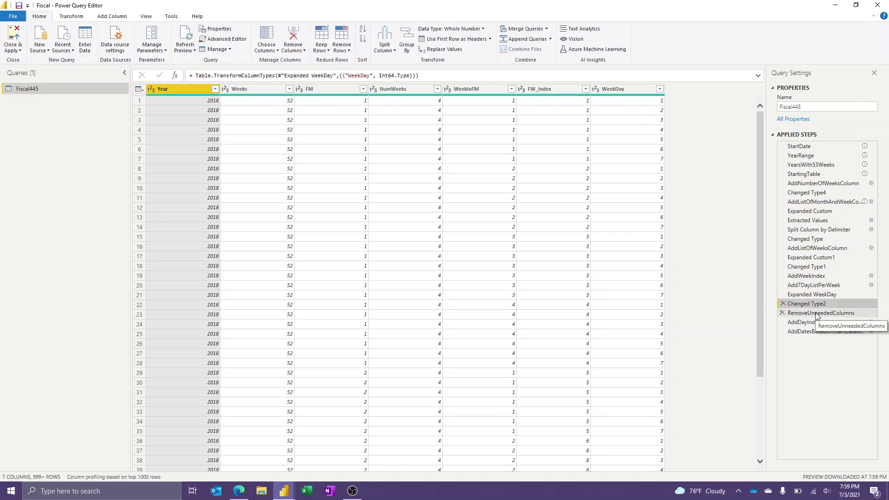
{"action": "left_click", "coordinate": [817, 314]}
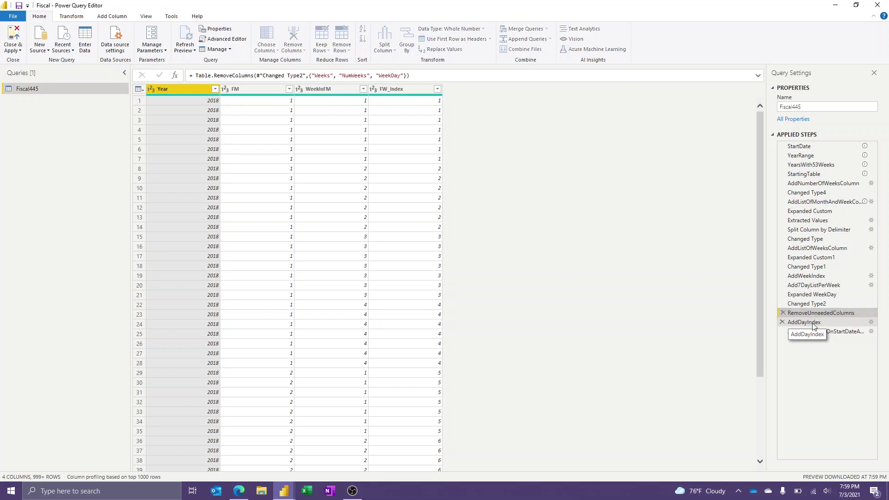
Step: Preview the AddDayIndex and AddDatesBasedOnStartDate steps, then bring up the Fiscal445 M code in Advanced Editor
{"action": "left_click", "coordinate": [814, 325]}
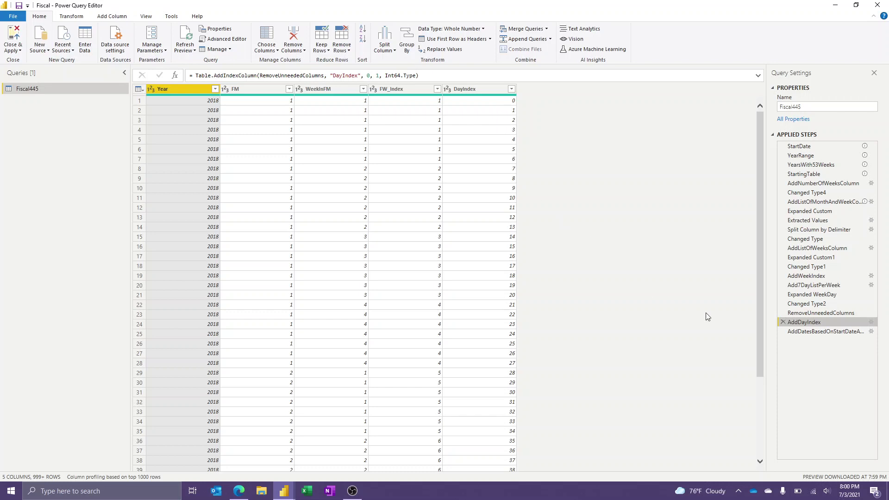
{"action": "left_click", "coordinate": [818, 334]}
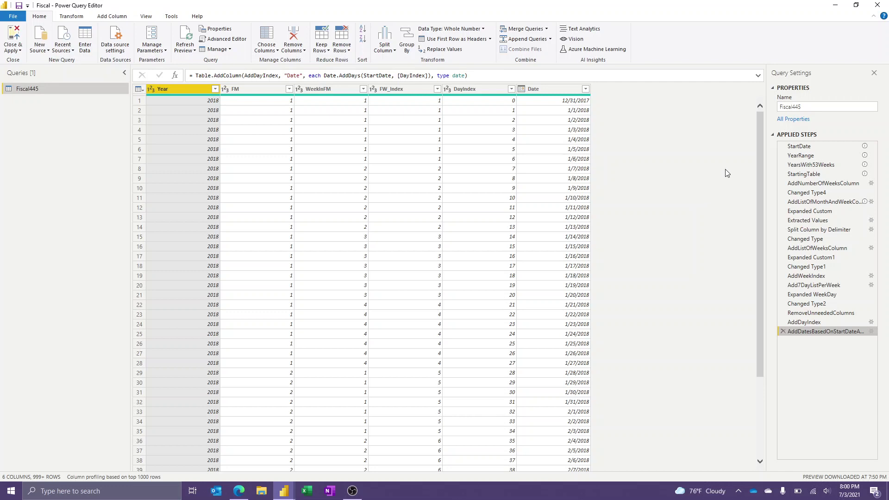
{"action": "left_click", "coordinate": [231, 40]}
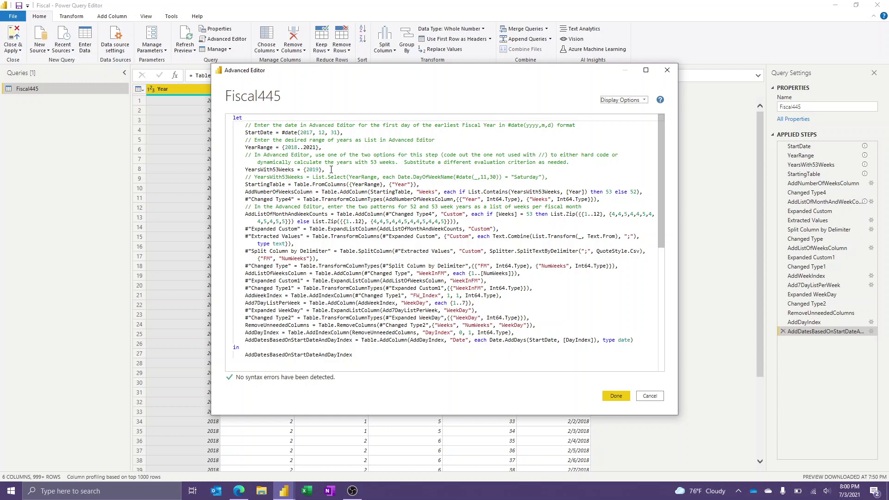
Step: Comment out the YearsWith53Weeks = {2019} line, enable the Saturday List.Select rule, and apply
{"action": "left_click_drag", "start_coordinate": [326, 170], "coordinate": [253, 170]}
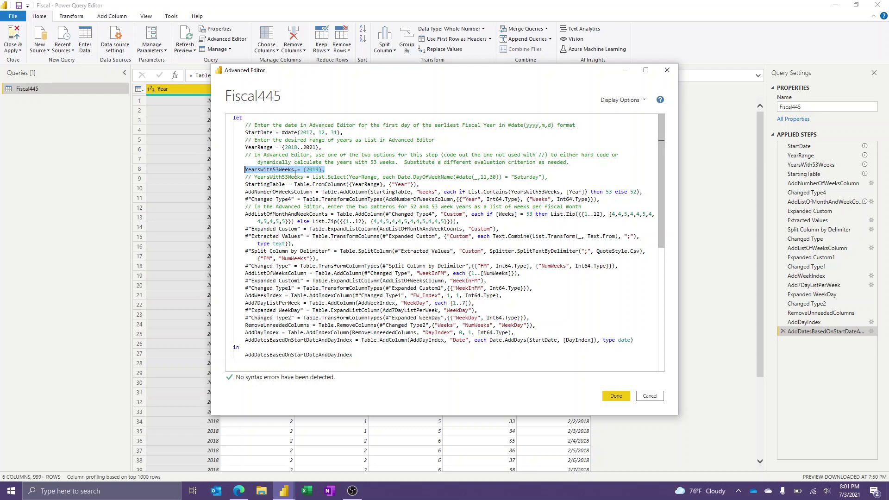
{"action": "key", "text": "ctrl+slash"}
{"action": "left_click", "coordinate": [255, 178]}
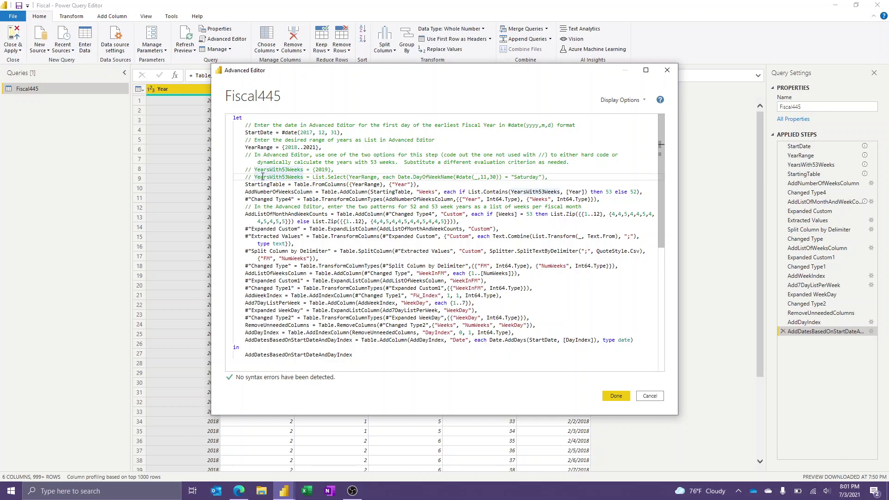
{"action": "key", "text": "ctrl+slash"}
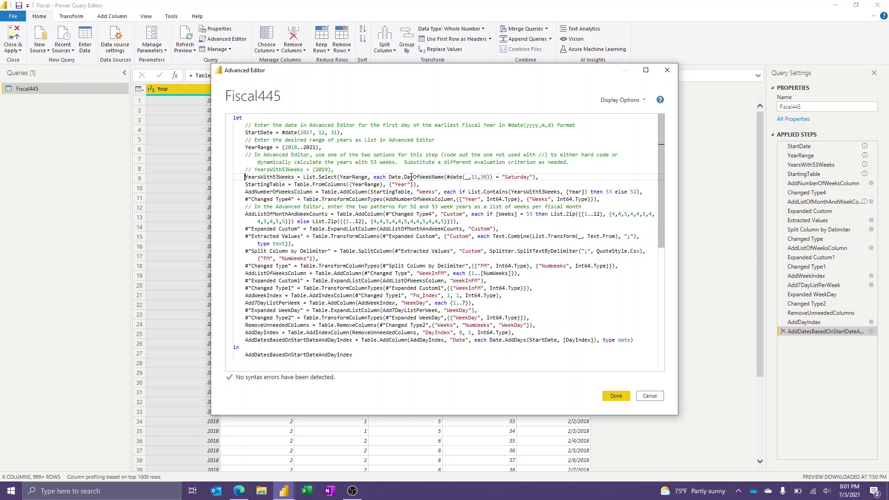
{"action": "mouse_move", "coordinate": [432, 177]}
{"action": "left_click", "coordinate": [616, 396]}
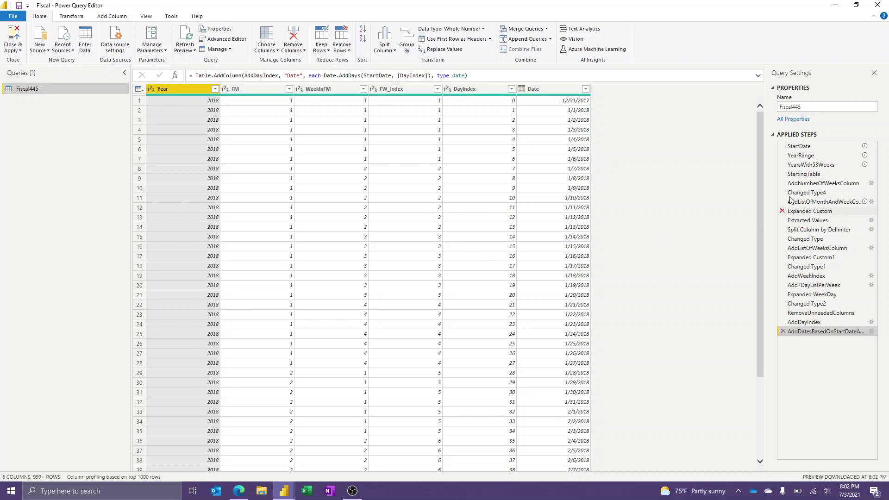
Step: Verify YearsWith53Weeks gives 2019, YearRange 2018–2021 and StartDate 12/31/2017, then show Add Column commands
{"action": "left_click", "coordinate": [816, 165]}
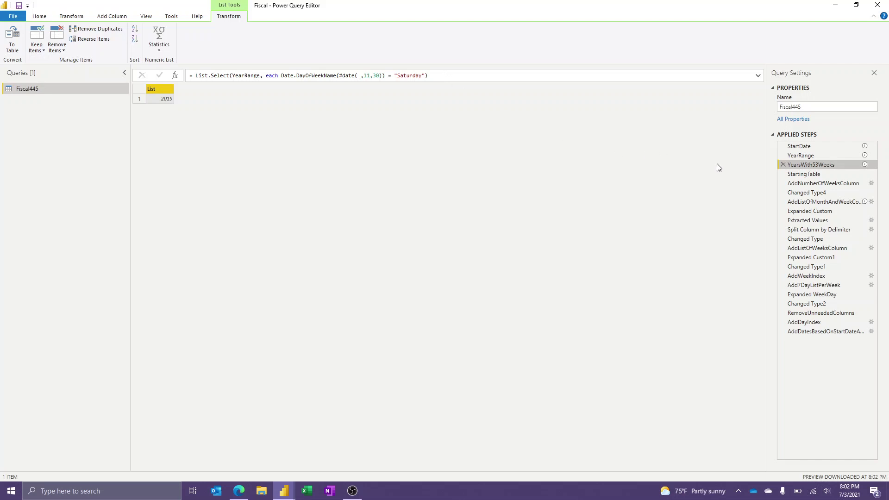
{"action": "mouse_move", "coordinate": [803, 157]}
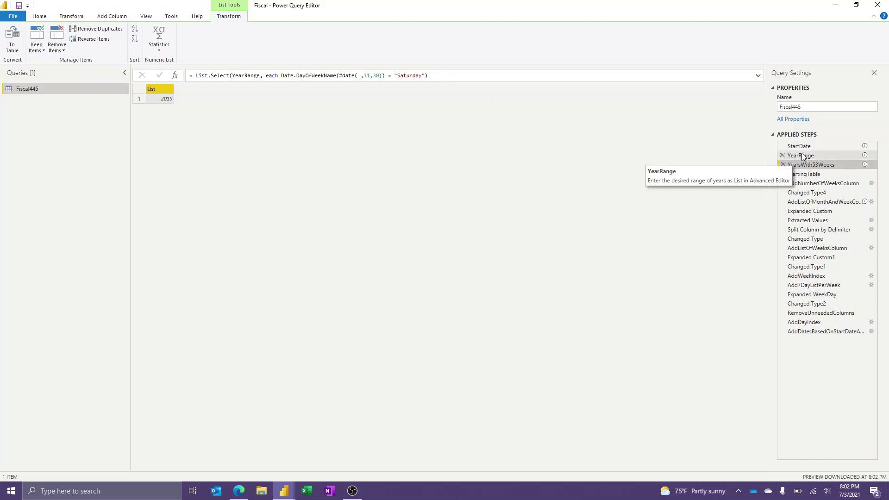
{"action": "left_click", "coordinate": [802, 155]}
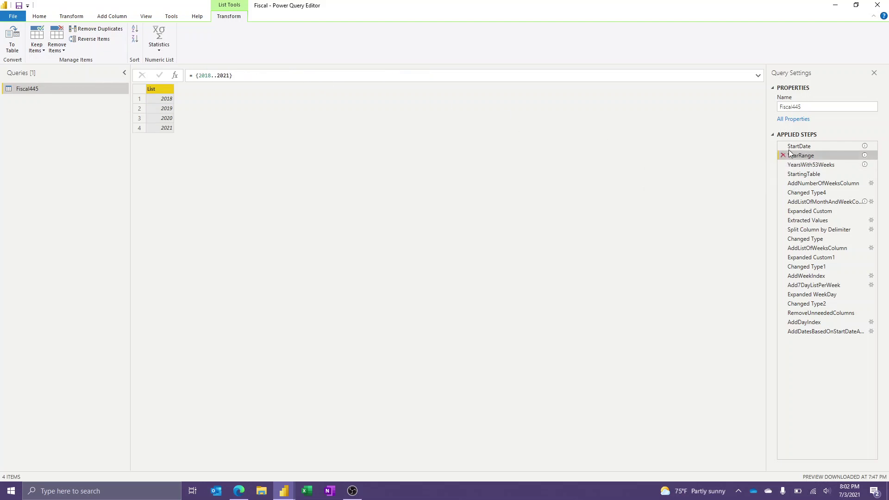
{"action": "mouse_move", "coordinate": [803, 147]}
{"action": "left_click", "coordinate": [806, 147]}
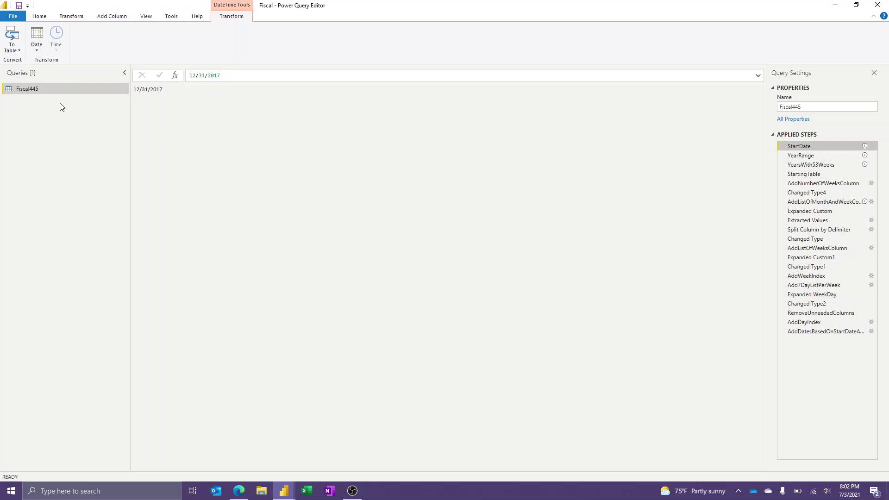
{"action": "left_click", "coordinate": [39, 17]}
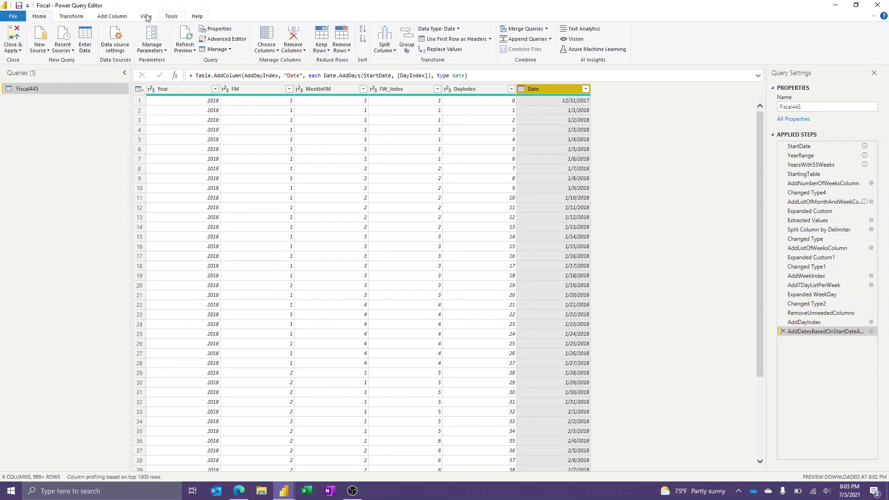
{"action": "left_click", "coordinate": [112, 16]}
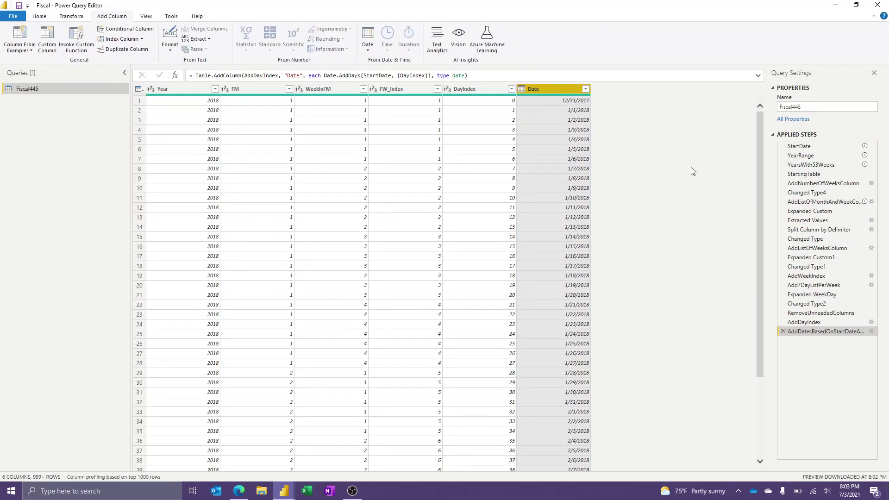